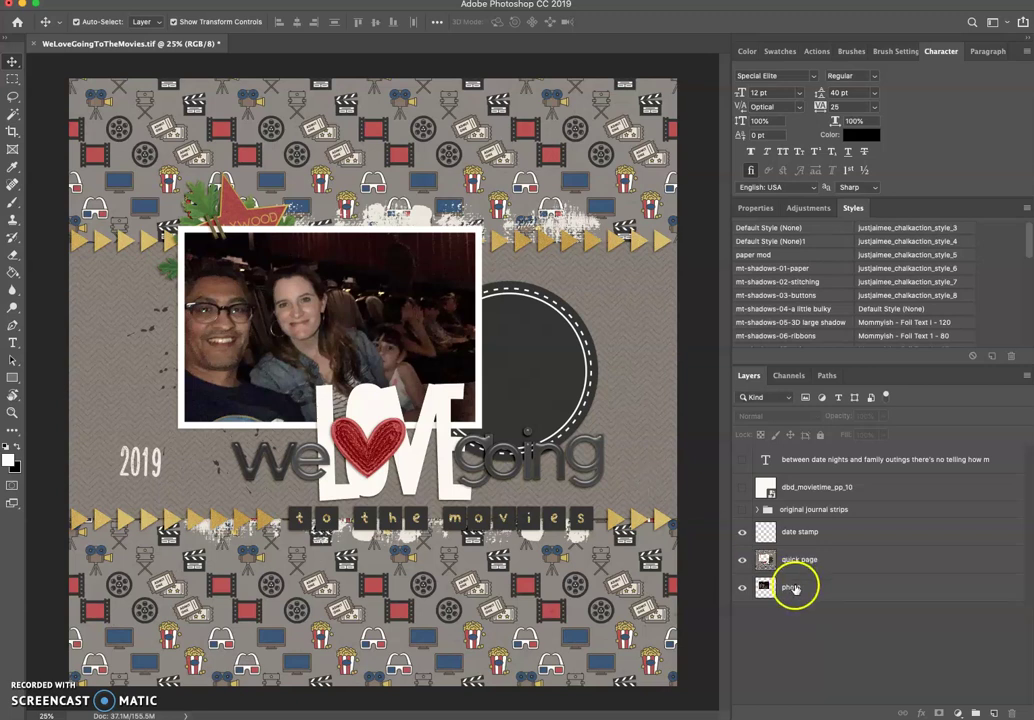
- Nudge the 2019 date stamp slightly left and show the journaling text layer in the circle
{"action": "left_click", "coordinate": [793, 587]}
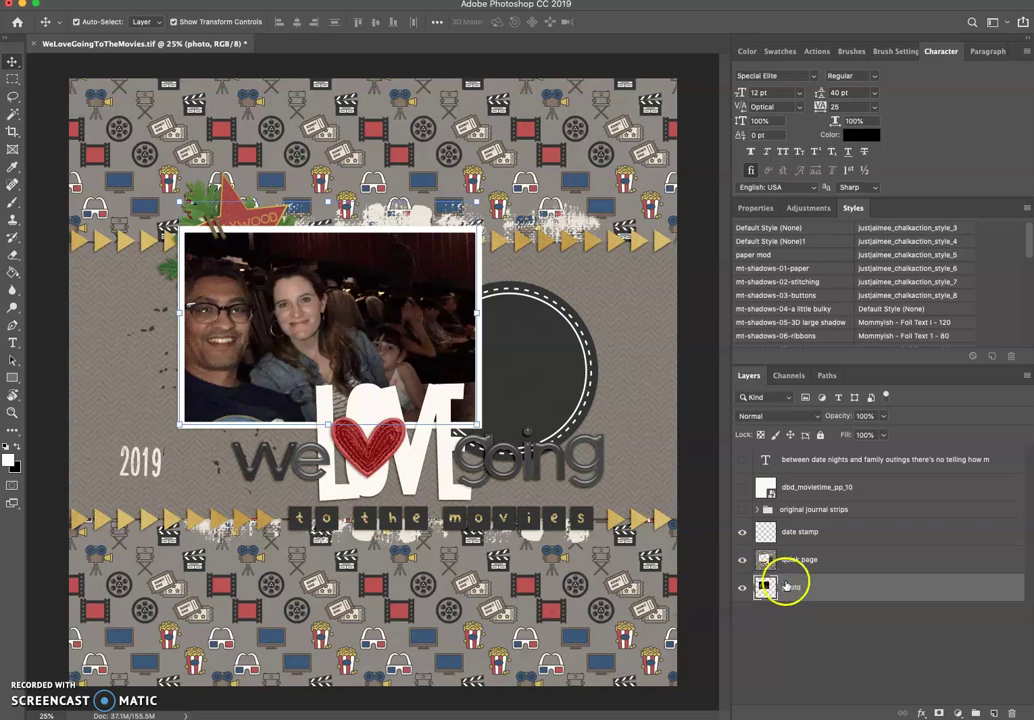
{"action": "left_click", "coordinate": [790, 560]}
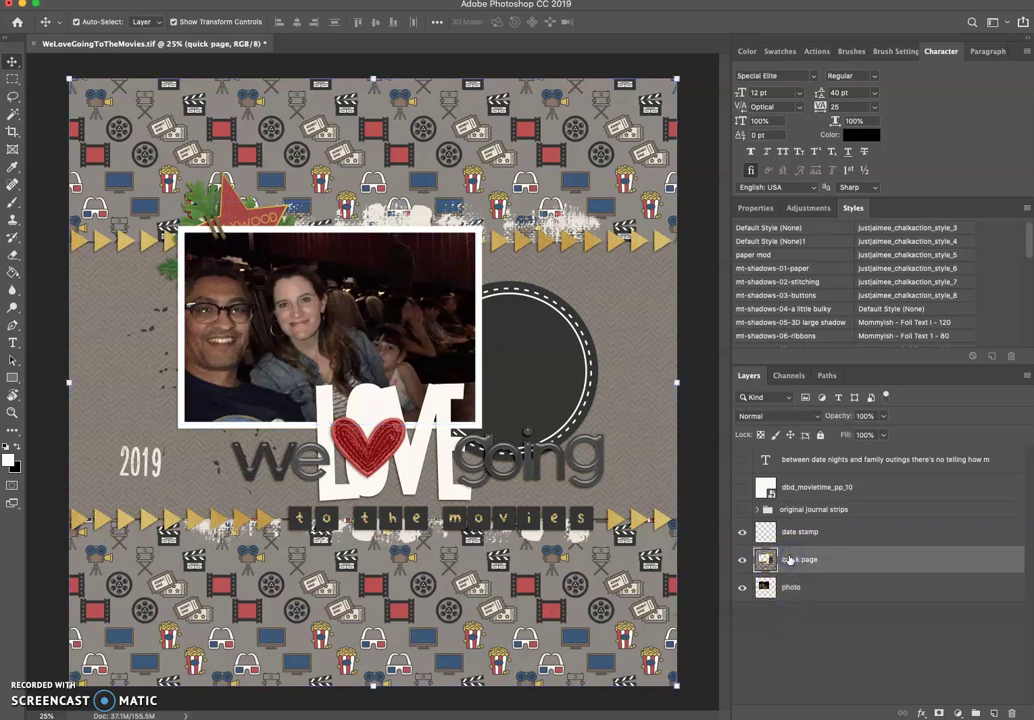
{"action": "left_click", "coordinate": [795, 533]}
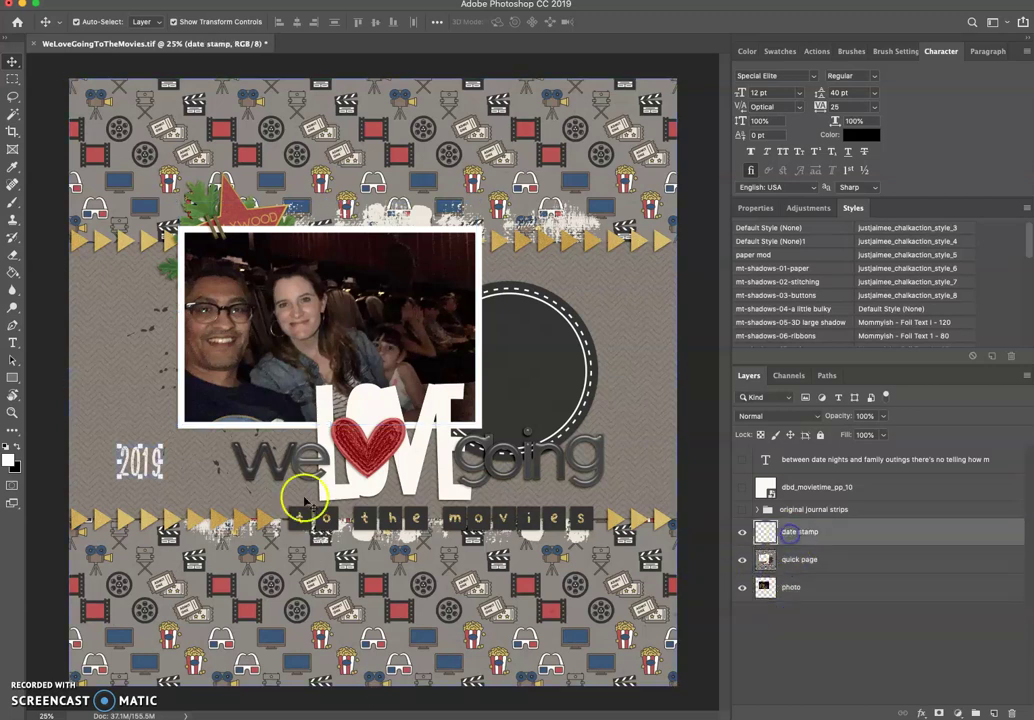
{"action": "mouse_move", "coordinate": [140, 464]}
{"action": "left_mouse_down"}
{"action": "mouse_move", "coordinate": [88, 443]}
{"action": "mouse_move", "coordinate": [133, 461]}
{"action": "left_mouse_up"}
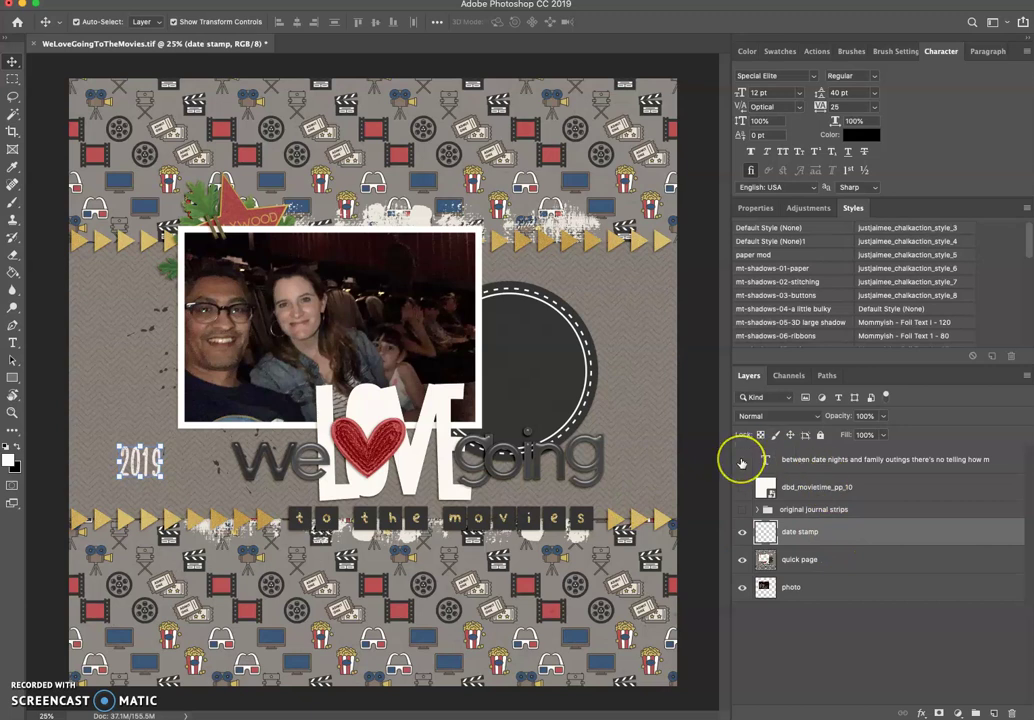
{"action": "left_click", "coordinate": [742, 459]}
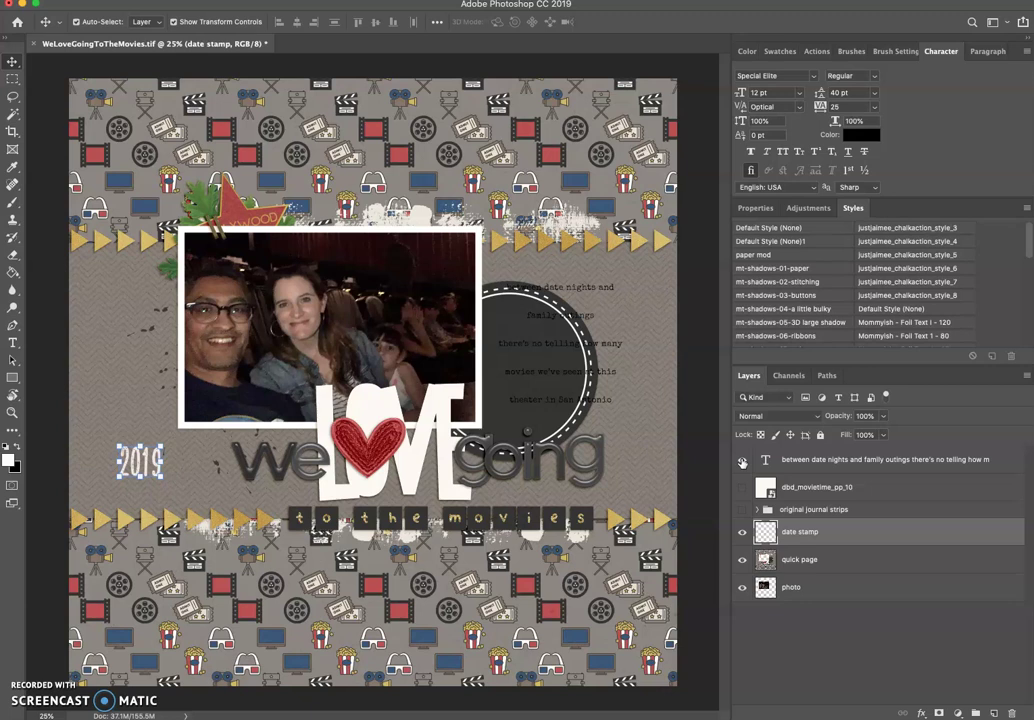
- Show the dbd_movietime_pp_10 cream paper layer over the page, then deselect it
{"action": "left_click", "coordinate": [797, 487]}
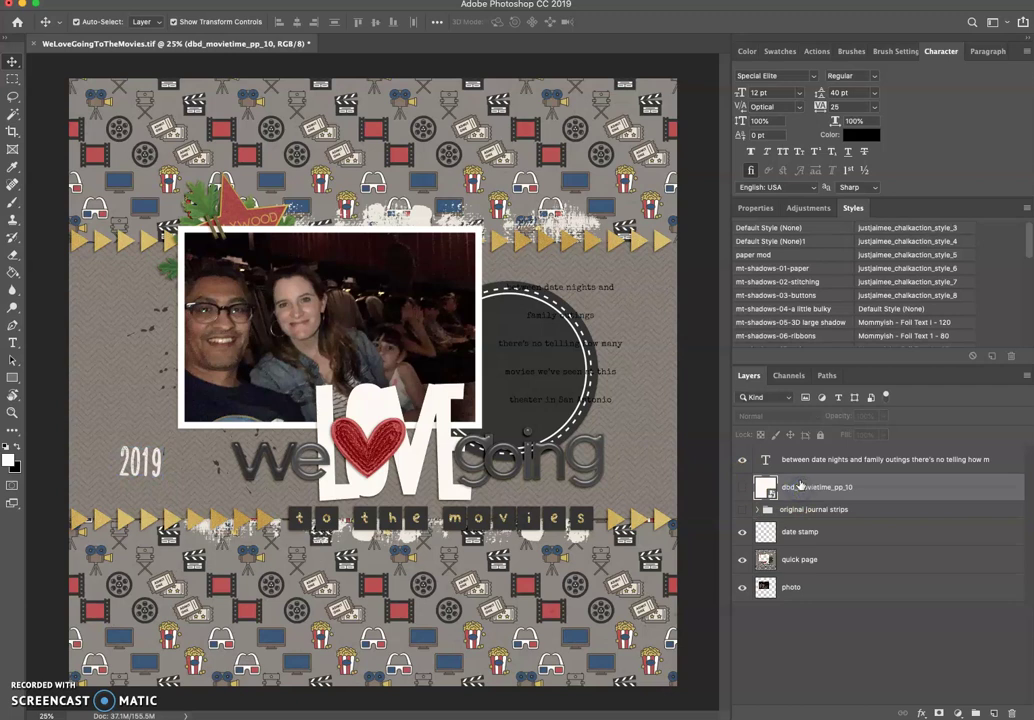
{"action": "left_click", "coordinate": [742, 488]}
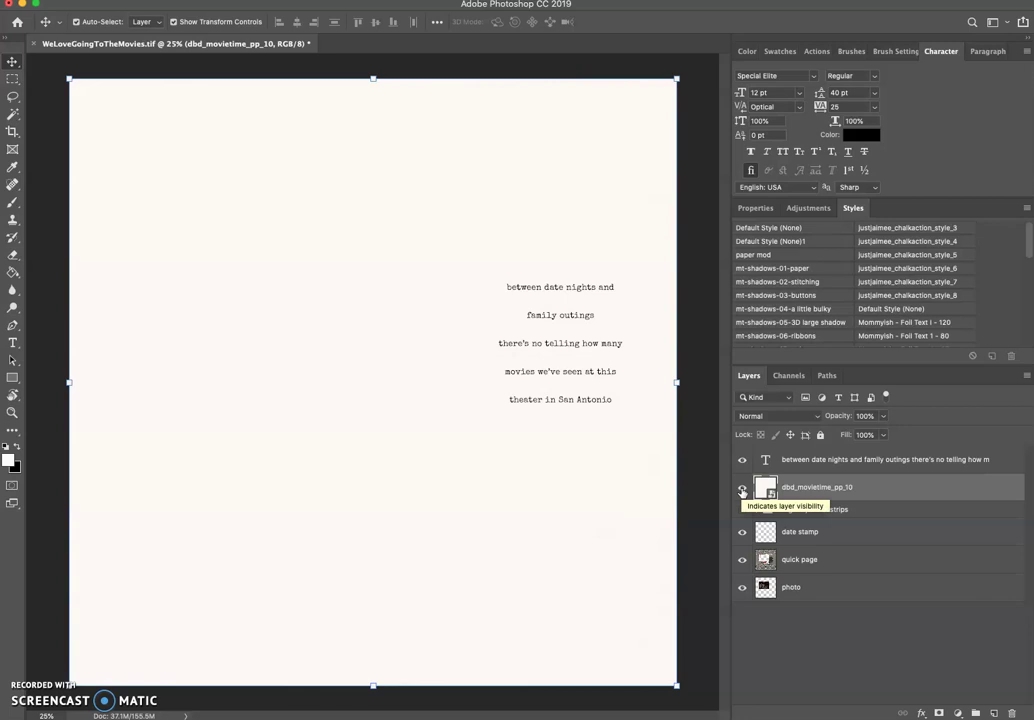
{"action": "left_click", "coordinate": [704, 497]}
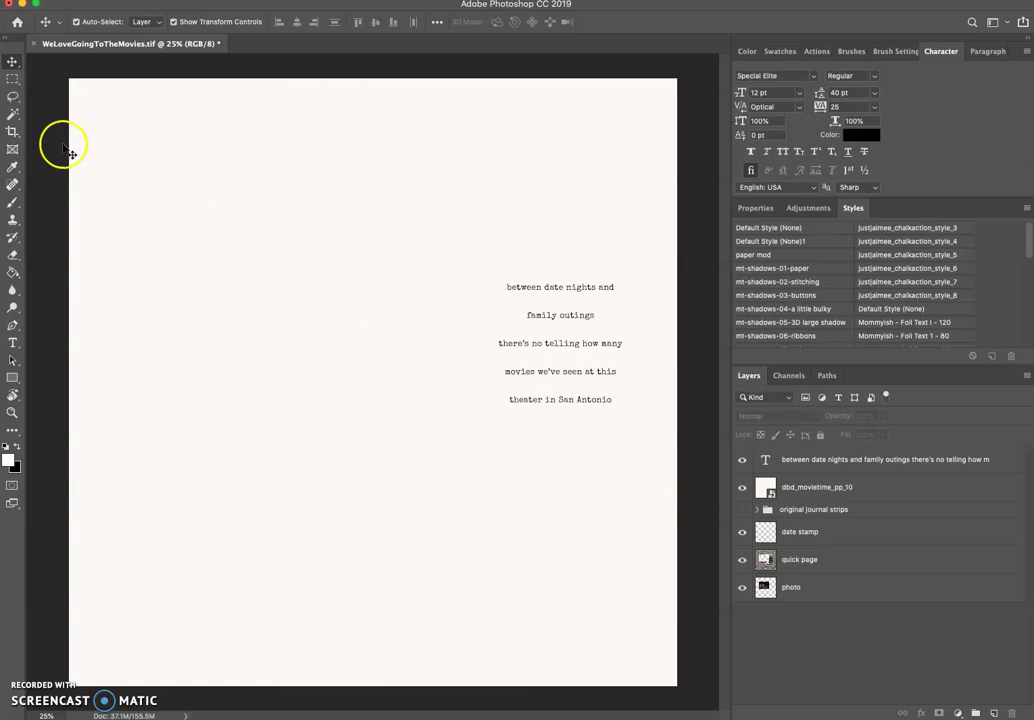
- Marquee the line 'between date nights and' and copy it onto new Layer 7
{"action": "left_click", "coordinate": [12, 79]}
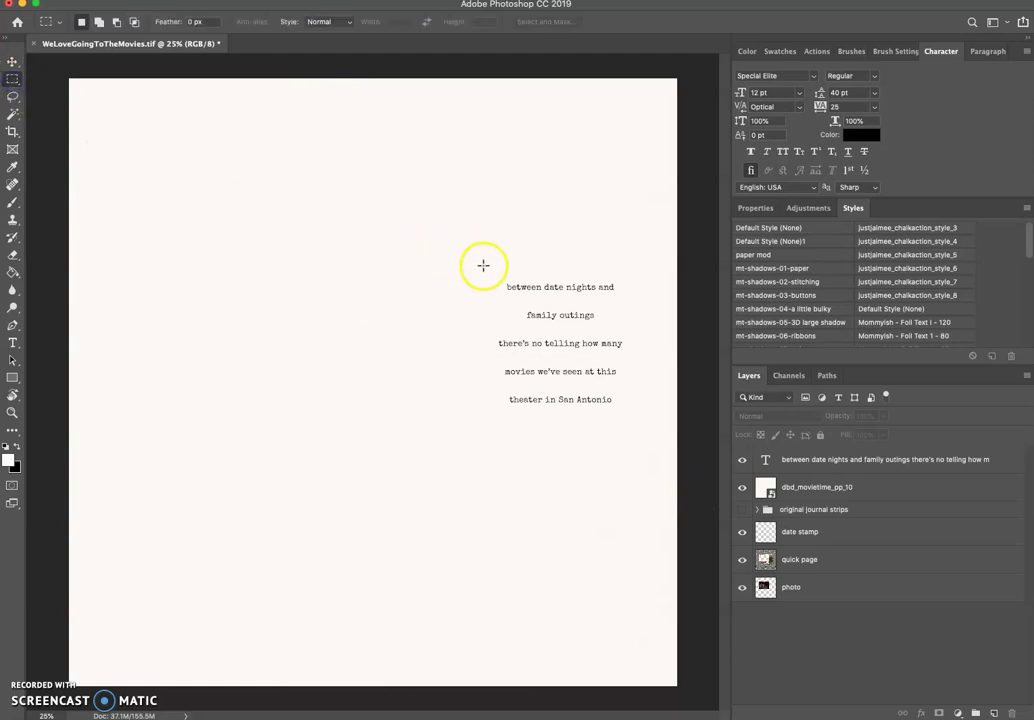
{"action": "left_click_drag", "start_coordinate": [499, 272], "coordinate": [623, 297]}
{"action": "key", "text": "super+j"}
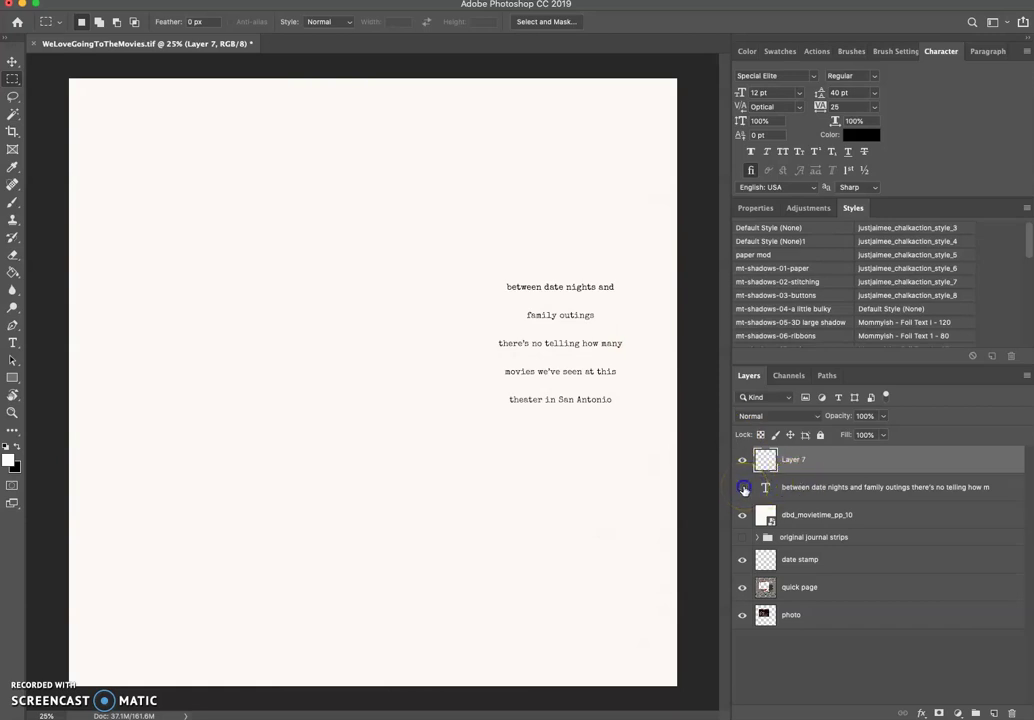
- Hide the journaling text and cream paper, then nudge the Layer 7 strip slightly right
{"action": "left_click", "coordinate": [743, 488]}
{"action": "left_click", "coordinate": [743, 516]}
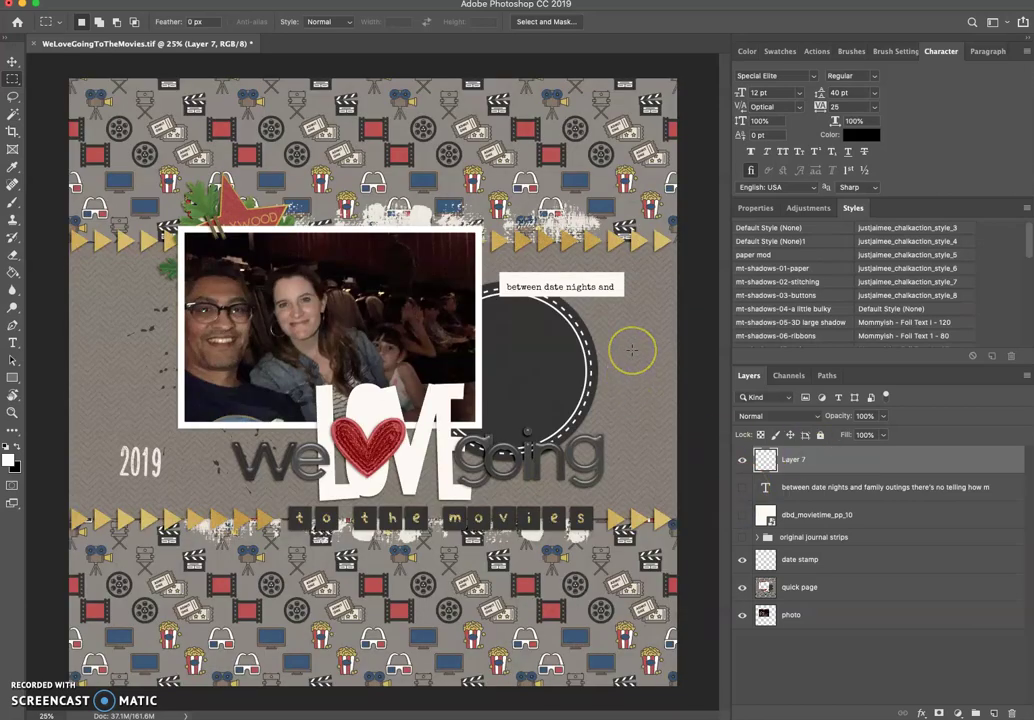
{"action": "key", "text": "v"}
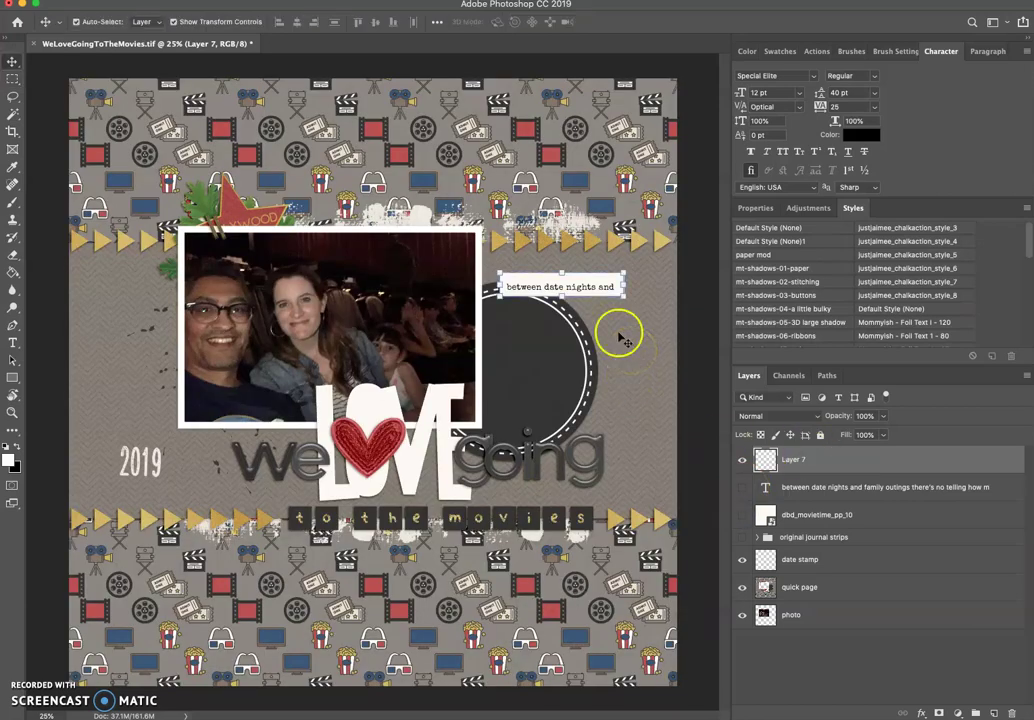
{"action": "left_click_drag", "start_coordinate": [596, 279], "coordinate": [598, 285]}
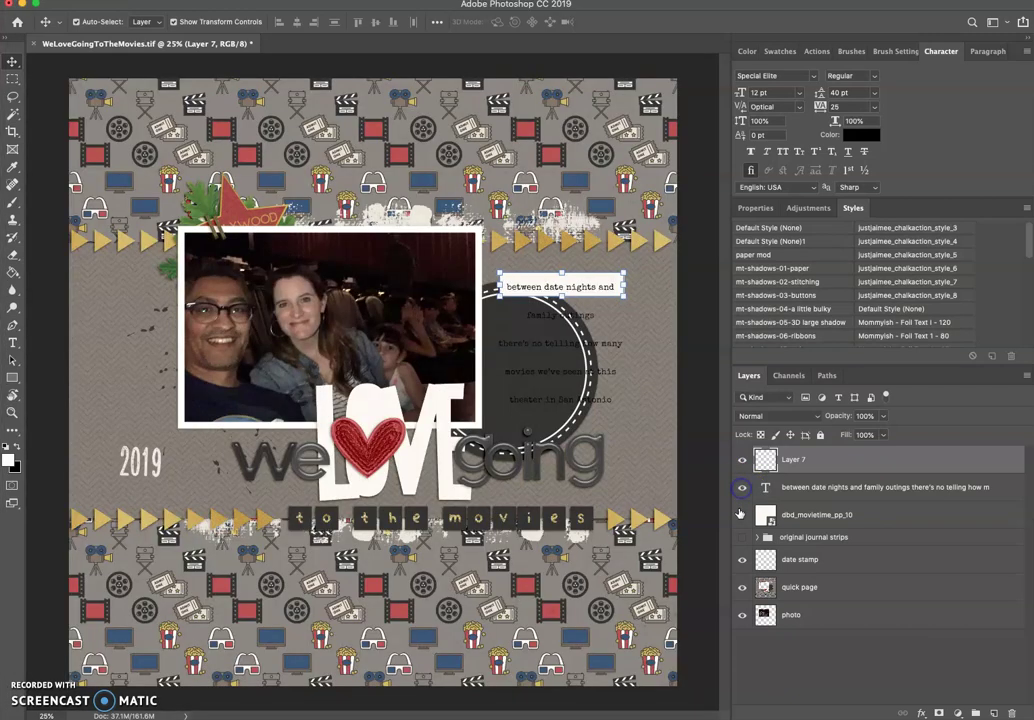
- Show the cream paper again and copy the 'family outings' and 'there's no telling how many' lines onto new layers
{"action": "left_click", "coordinate": [742, 514]}
{"action": "left_click", "coordinate": [14, 80]}
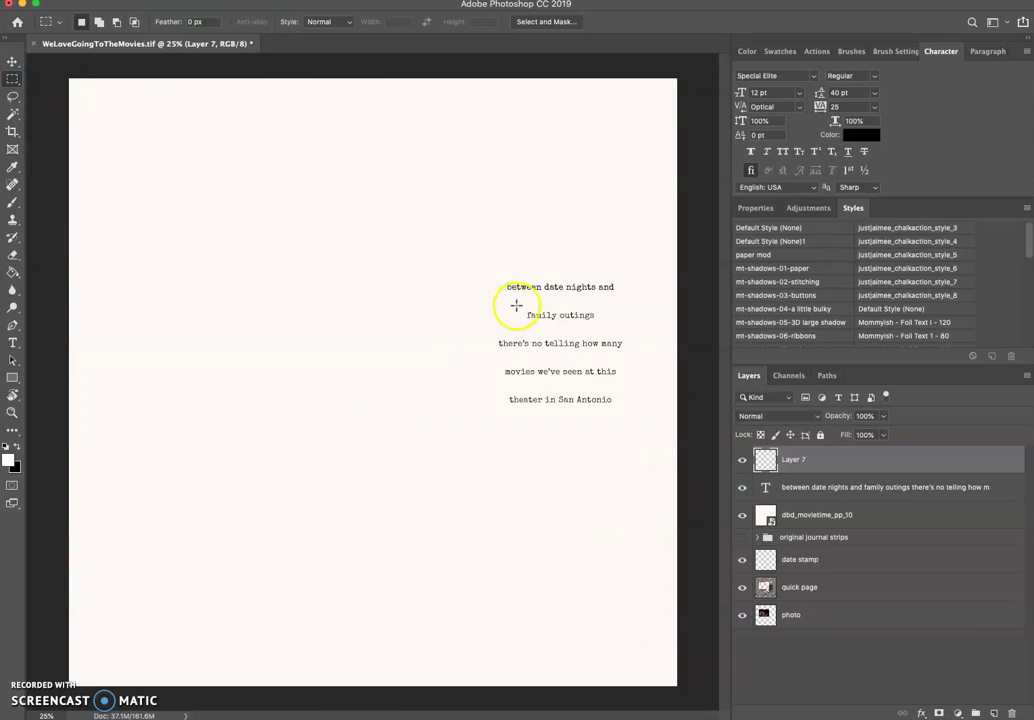
{"action": "left_click_drag", "start_coordinate": [515, 303], "coordinate": [606, 326]}
{"action": "key", "text": "super+shift+alt+n"}
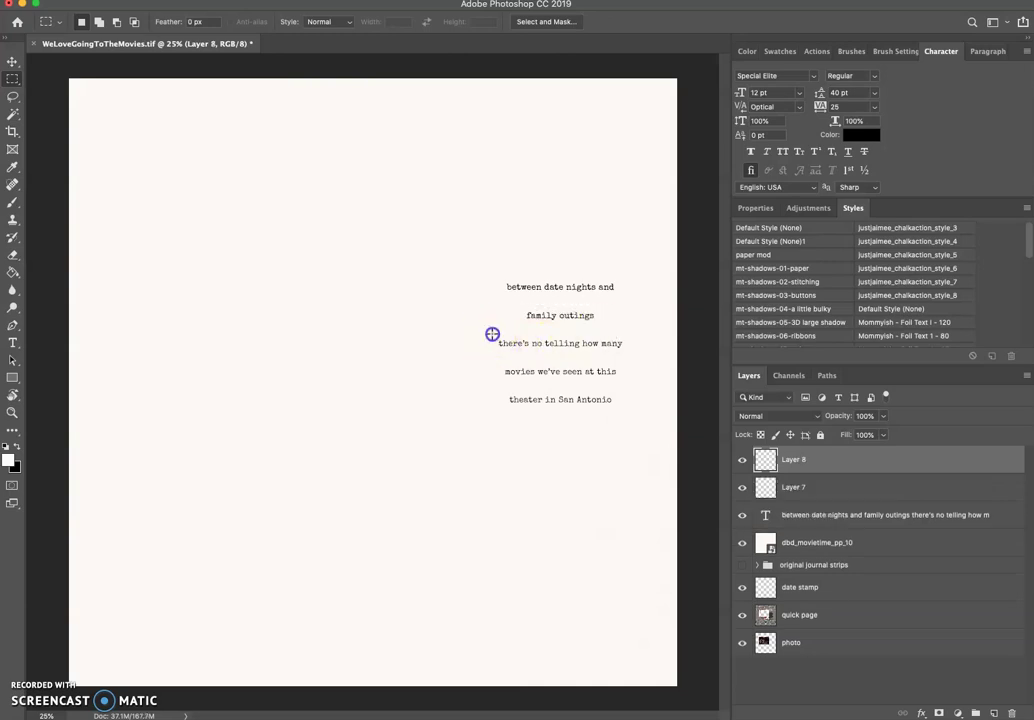
{"action": "left_click_drag", "start_coordinate": [492, 334], "coordinate": [625, 355]}
{"action": "key", "text": "super+shift+alt+n"}
- Copy the 'movies we've seen at this' and 'theater in San Antonio' lines onto their own layers
{"action": "left_click", "coordinate": [609, 355]}
{"action": "left_click_drag", "start_coordinate": [497, 363], "coordinate": [619, 379]}
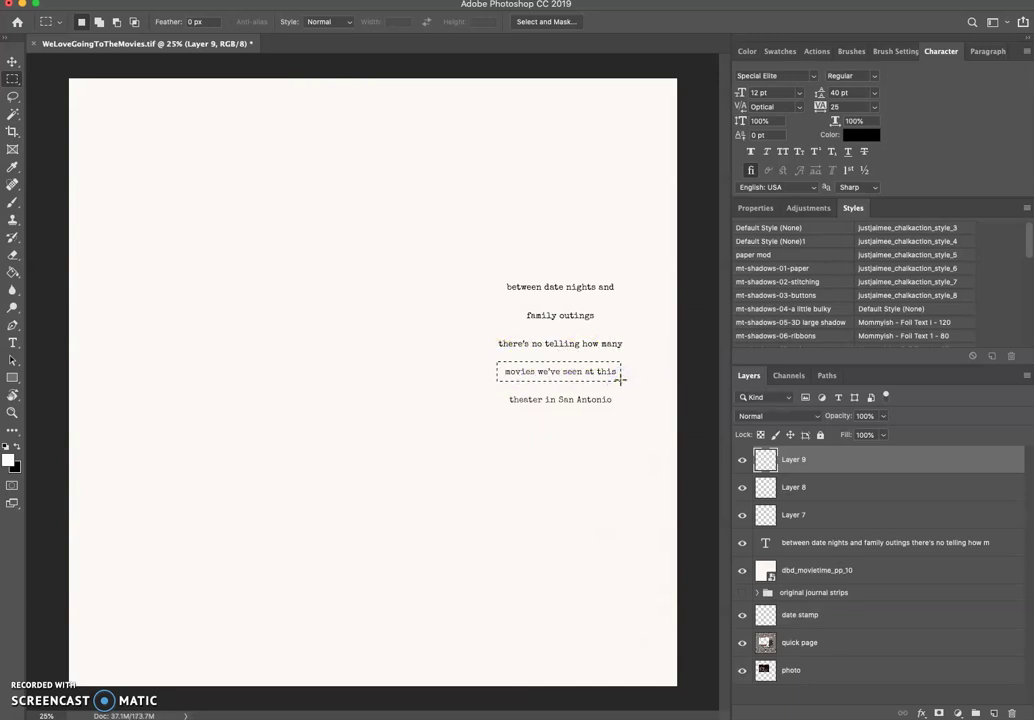
{"action": "key", "text": "super+shift+alt+n"}
{"action": "left_click", "coordinate": [540, 401]}
{"action": "left_click_drag", "start_coordinate": [501, 388], "coordinate": [621, 410]}
{"action": "key", "text": "super+shift+alt+n"}
{"action": "left_click", "coordinate": [621, 410]}
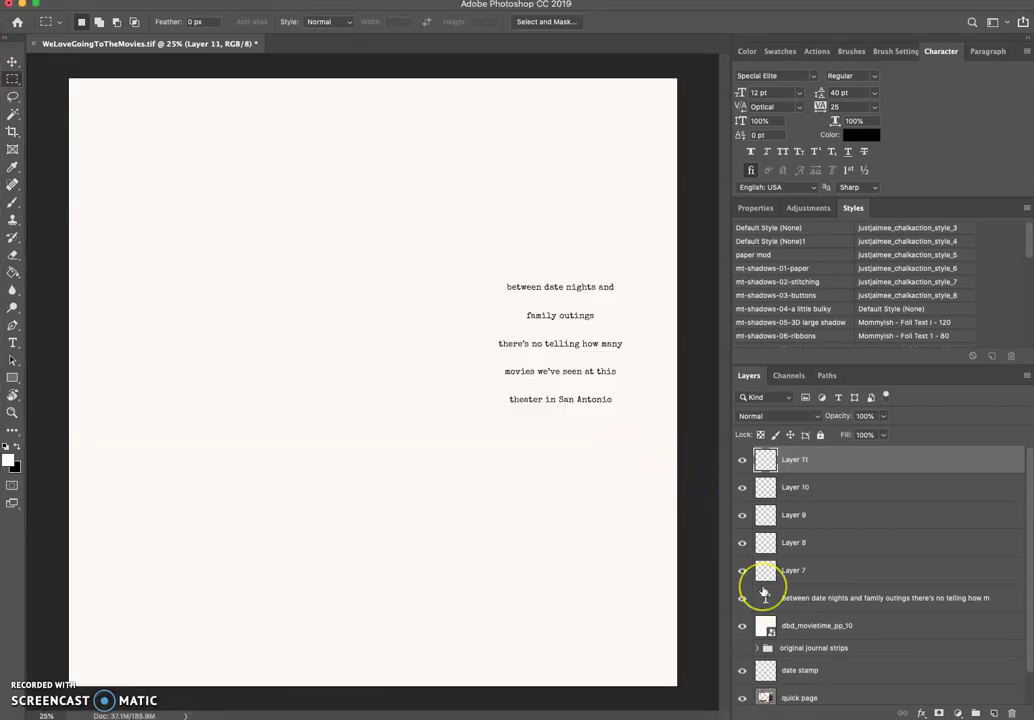
- Hide the original journaling text and the dbd_movietime_pp_10 cream paper layers
{"action": "left_click", "coordinate": [750, 595]}
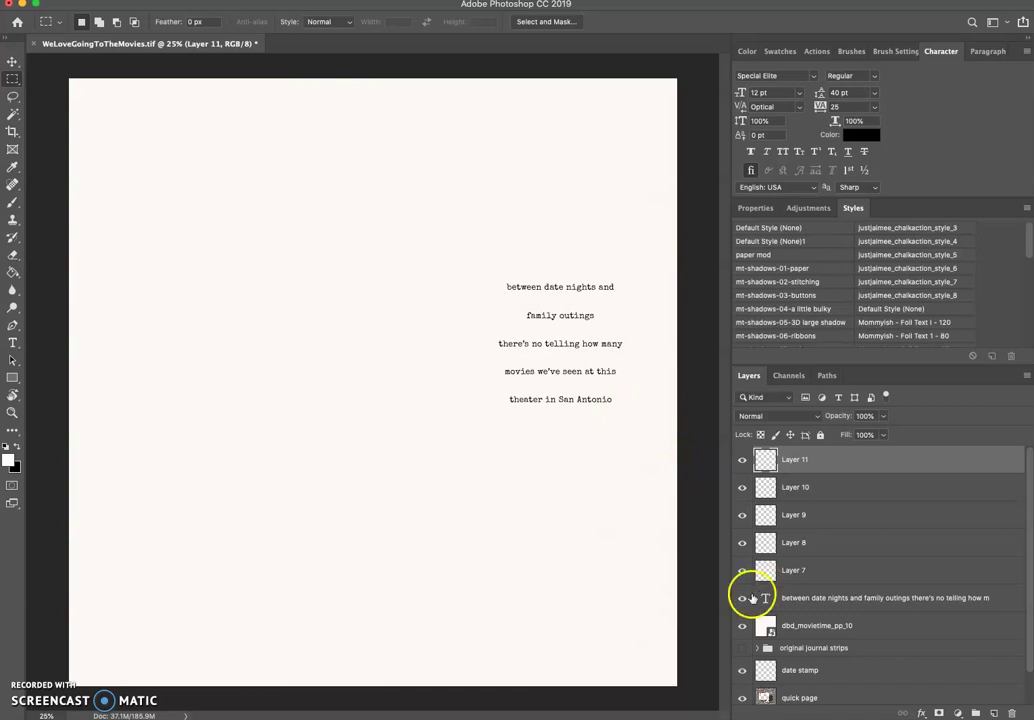
{"action": "left_click", "coordinate": [743, 598]}
{"action": "left_click", "coordinate": [742, 627]}
{"action": "left_click", "coordinate": [742, 627]}
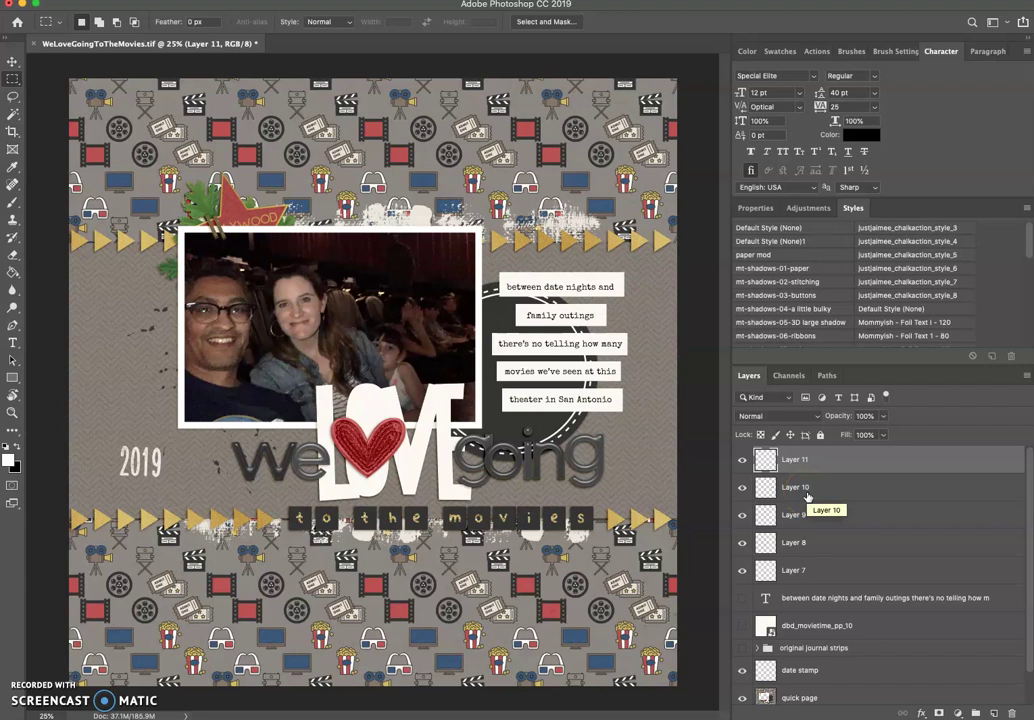
- Select Layers 7 through 11 together in the Layers panel
{"action": "left_click_drag", "start_coordinate": [796, 561], "coordinate": [793, 466]}
{"action": "left_click", "coordinate": [796, 461]}
{"action": "left_click_drag", "start_coordinate": [799, 461], "coordinate": [792, 570]}
{"action": "left_click", "coordinate": [792, 570], "text": "shift"}
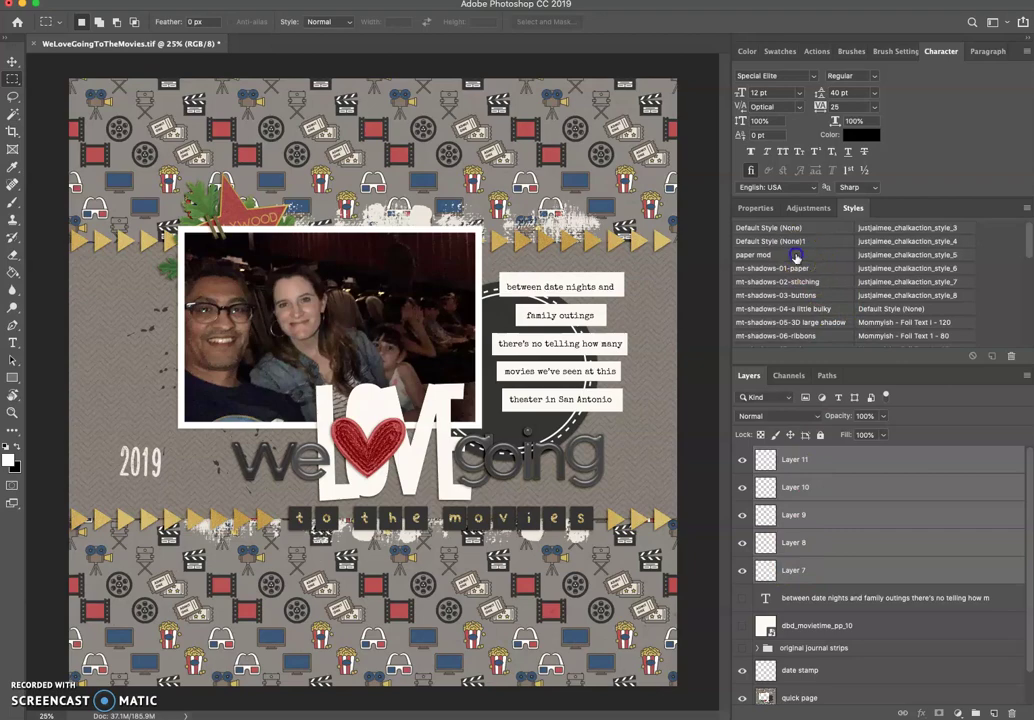
- Apply the 'paper mod' style to the five strips and stagger them into a loose column beside the photo
{"action": "left_click", "coordinate": [798, 258]}
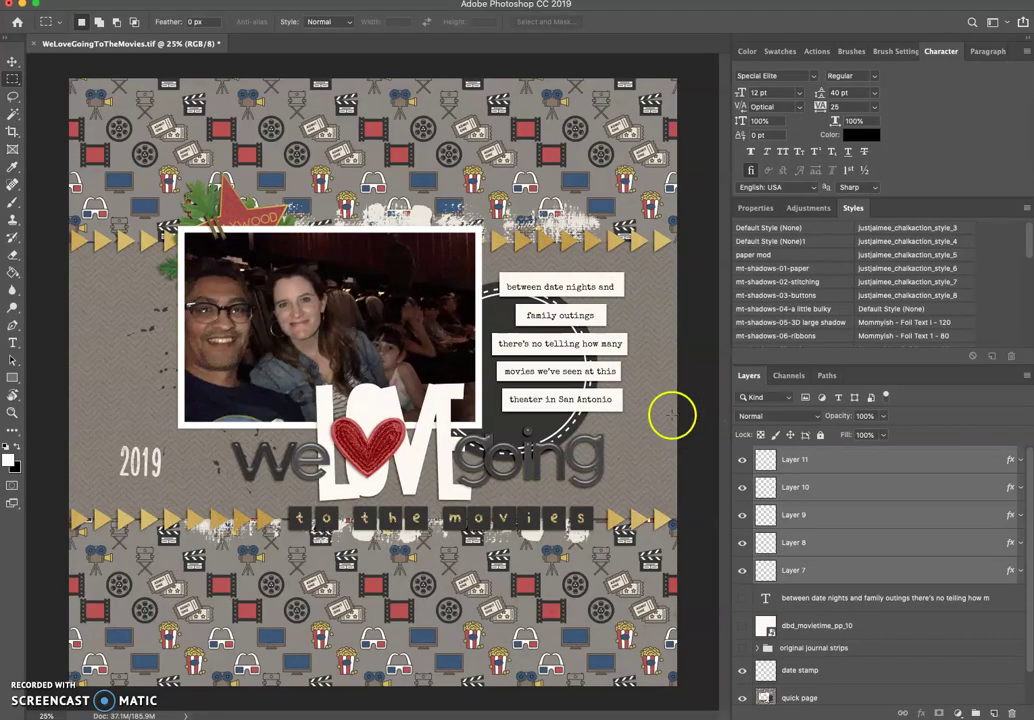
{"action": "key", "text": "v"}
{"action": "left_click_drag", "start_coordinate": [590, 290], "coordinate": [560, 304]}
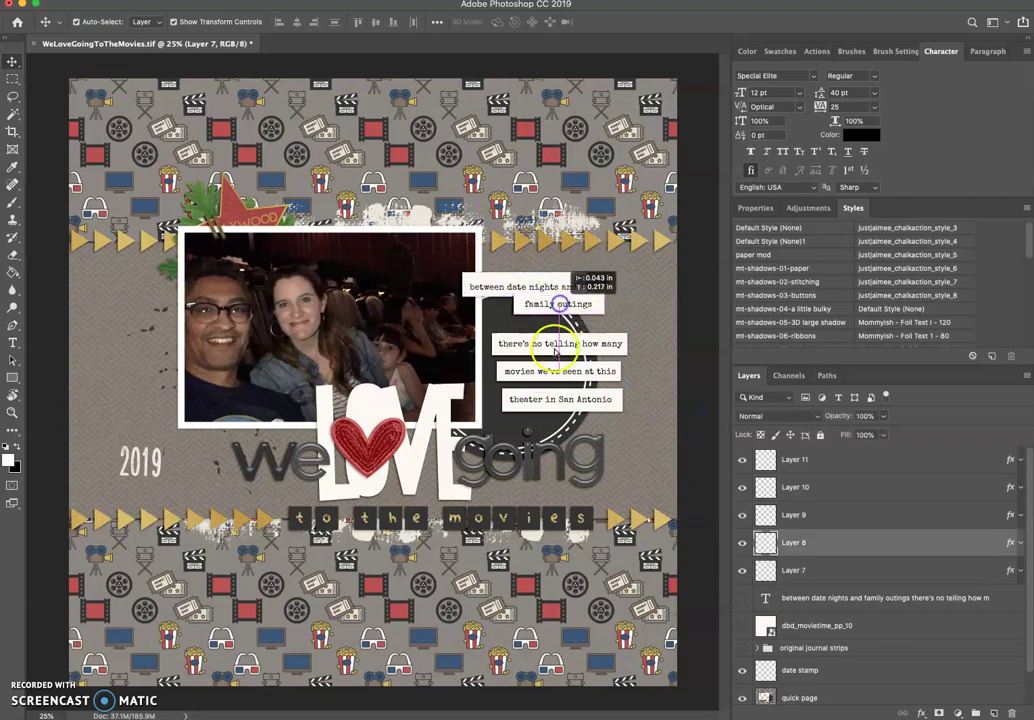
{"action": "left_click_drag", "start_coordinate": [495, 340], "coordinate": [478, 337]}
{"action": "left_click_drag", "start_coordinate": [545, 376], "coordinate": [508, 390]}
{"action": "left_click", "coordinate": [701, 436]}
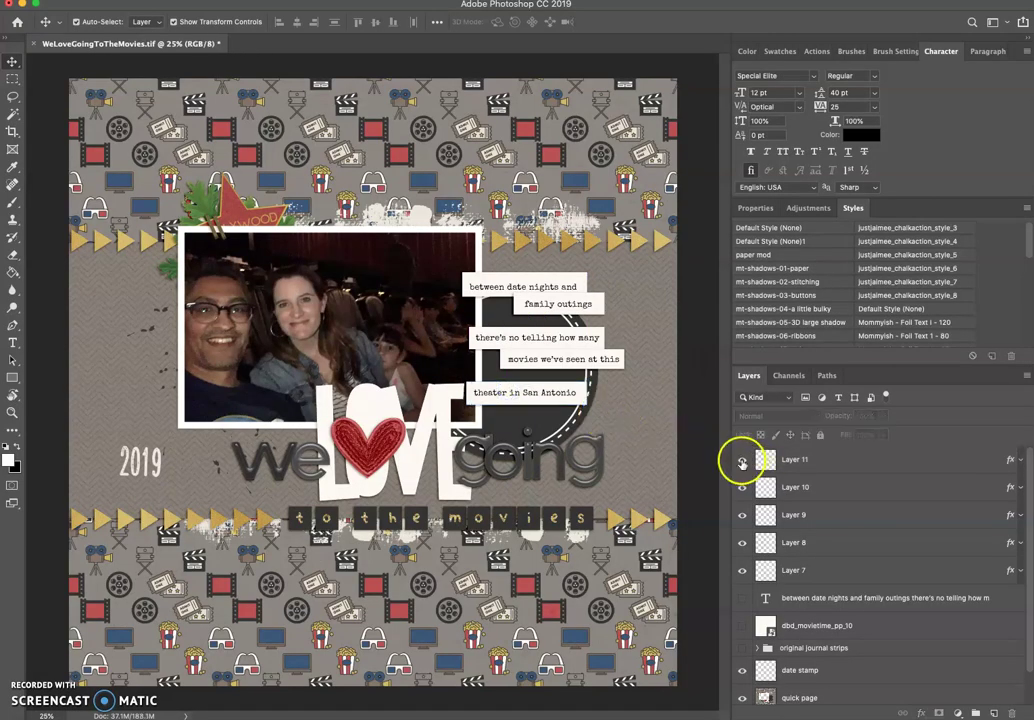
- Hide Layers 7–11 and show the 'original journal strips' group instead
{"action": "left_click_drag", "start_coordinate": [742, 459], "coordinate": [742, 650]}
{"action": "left_click", "coordinate": [742, 650]}
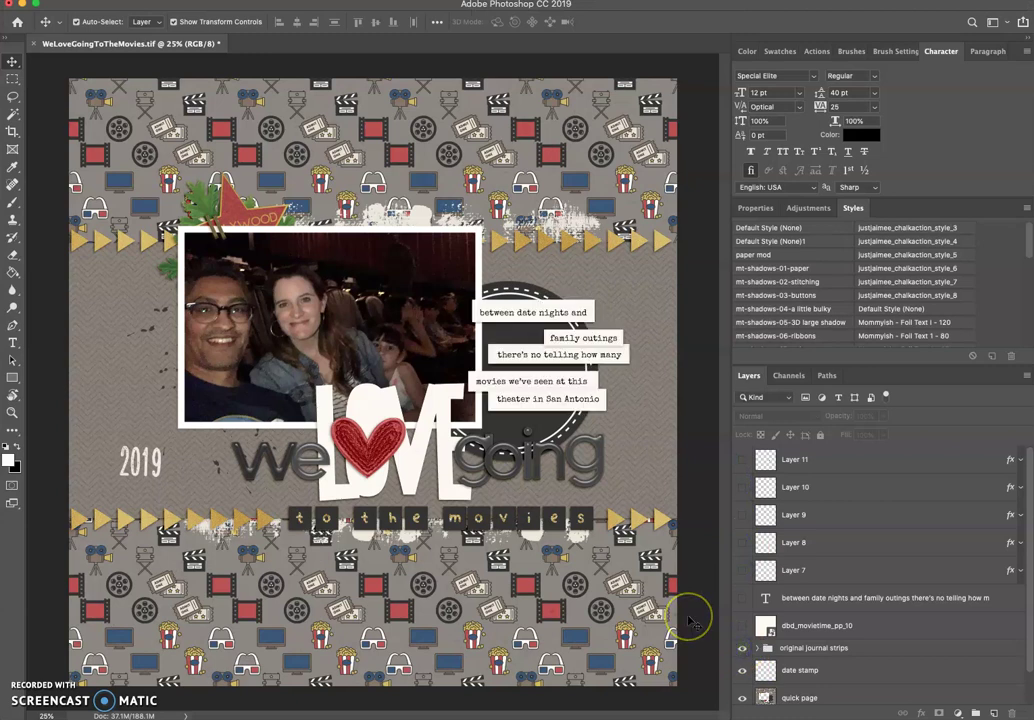